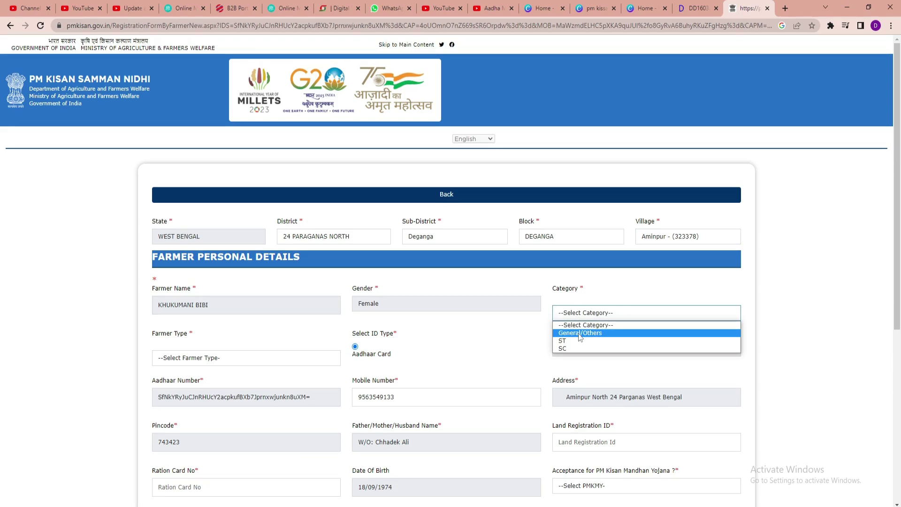
# Step: Set Category to General/Others and Farmer Type to Small (1-2Ha) on the registration form
pyautogui.click(580, 333)
pyautogui.click(194, 361)
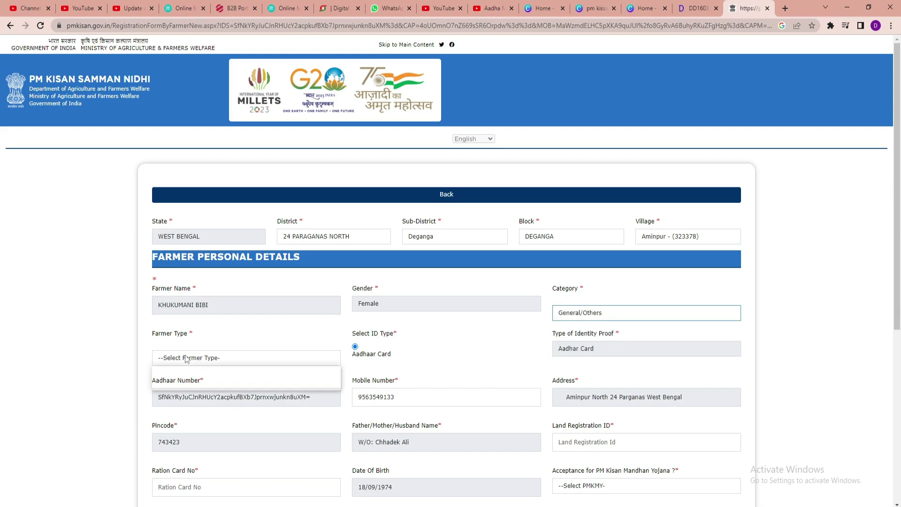
pyautogui.click(178, 379)
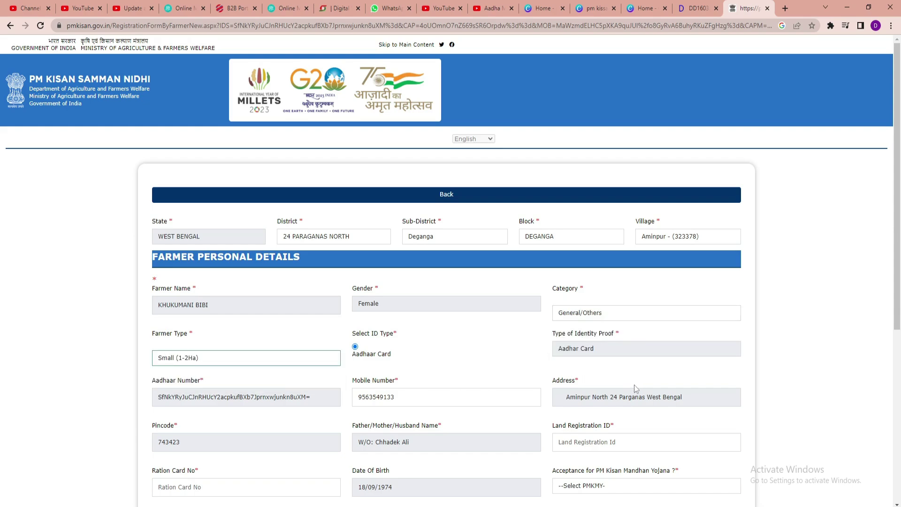
pyautogui.scroll(-1, 378, 420)
pyautogui.scroll(-2, 378, 420)
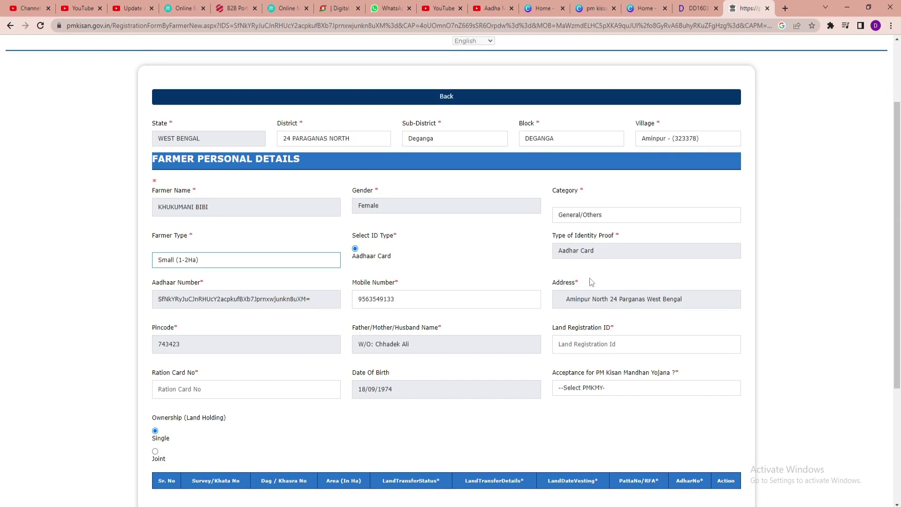
pyautogui.click(587, 349)
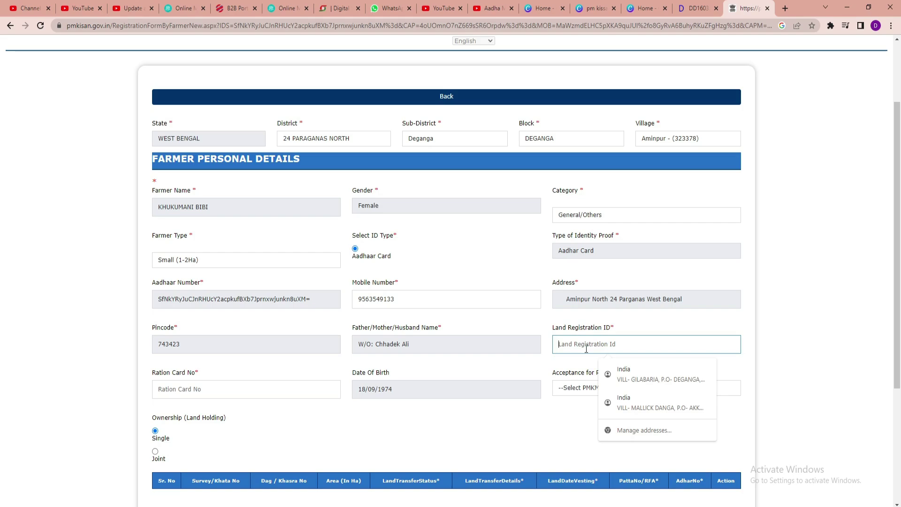
pyautogui.write('150')
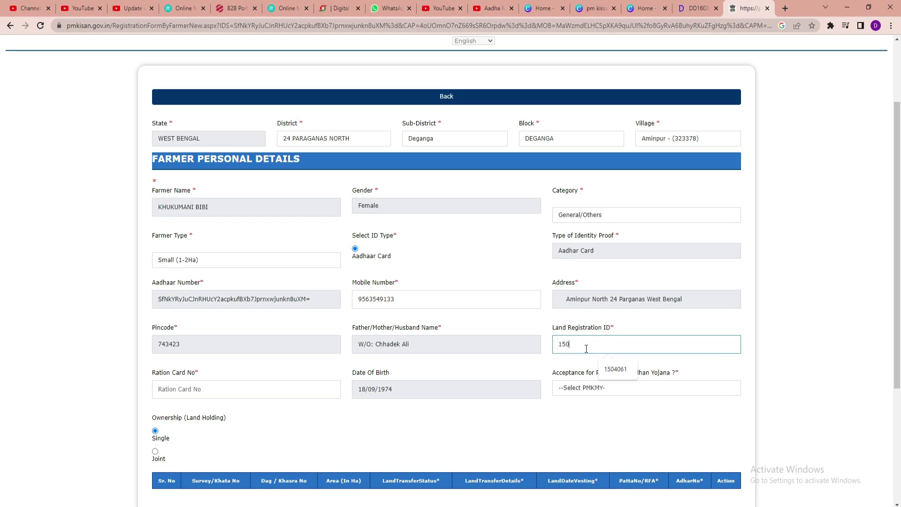
pyautogui.click(200, 394)
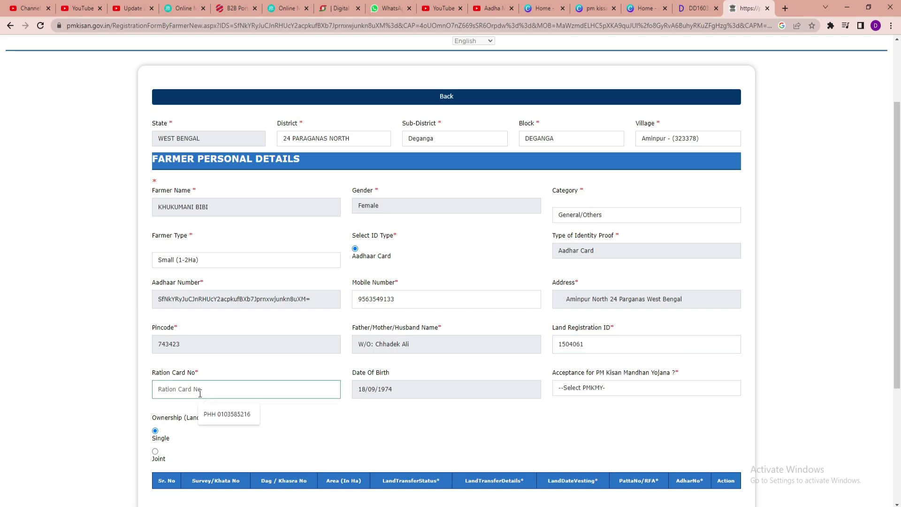
pyautogui.click(222, 415)
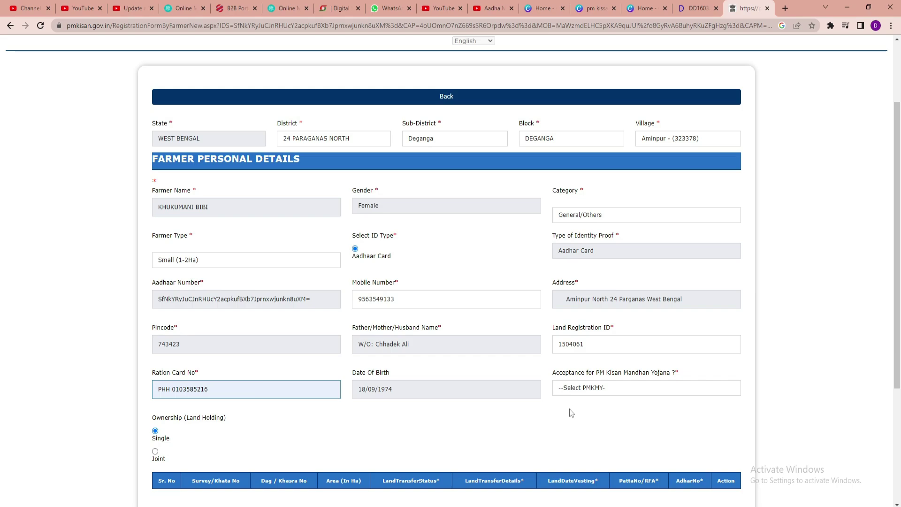
# Step: Set Acceptance for PM Kisan Mandhan Yojana to No
pyautogui.click(576, 389)
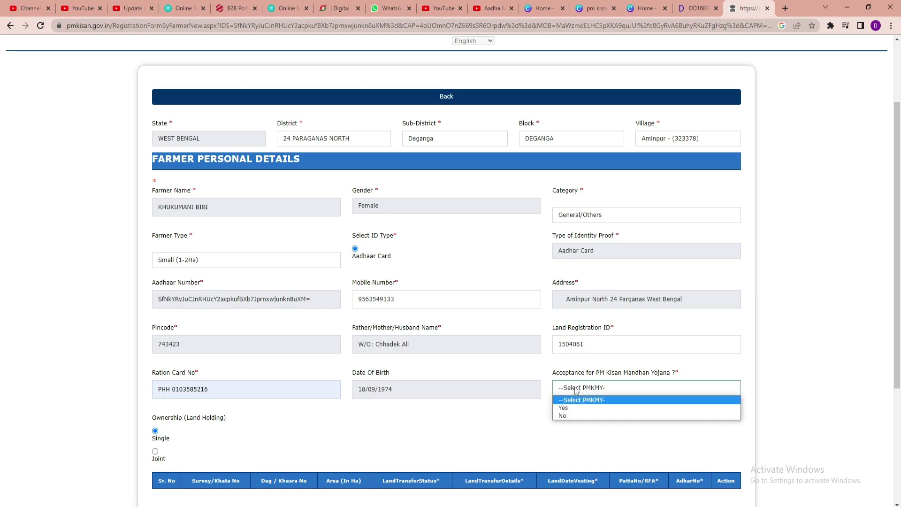
pyautogui.click(567, 416)
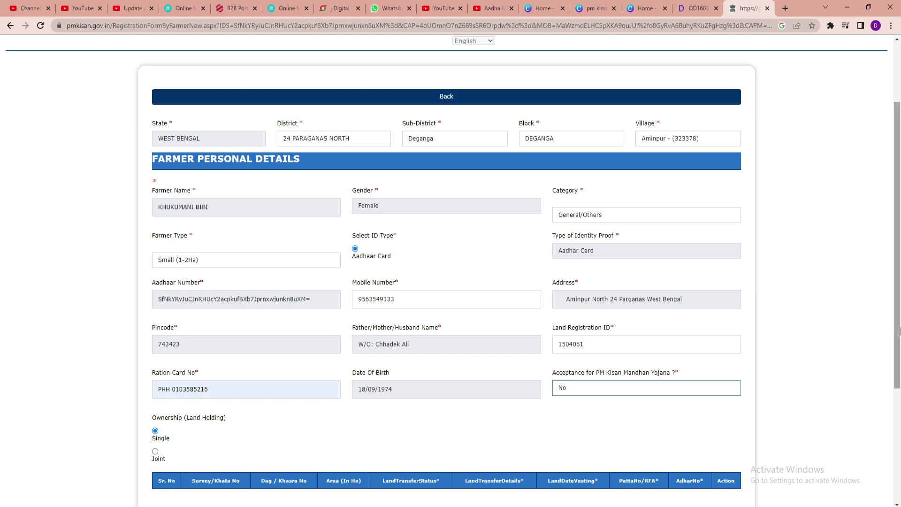
pyautogui.moveTo(899, 331); pyautogui.dragTo(899, 382)
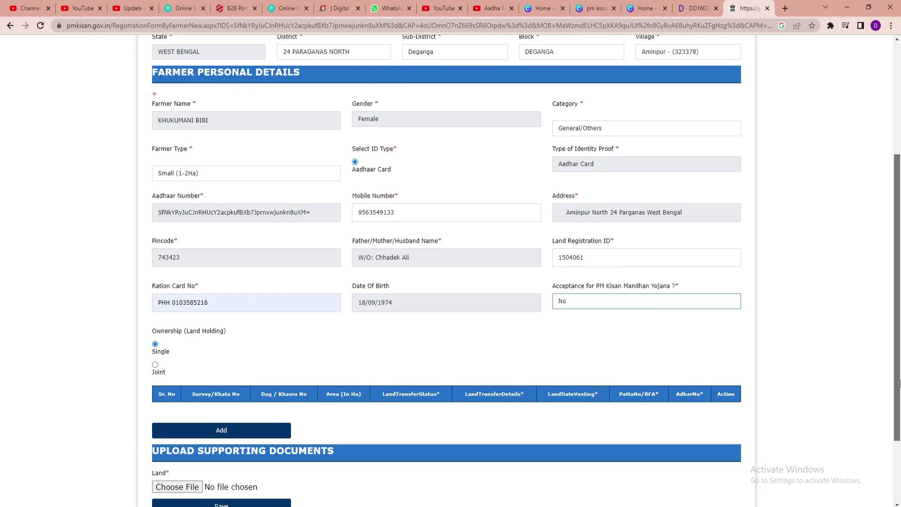
# Step: Scroll down to the land holding table and open the Add Land Detail form
pyautogui.moveTo(899, 382); pyautogui.dragTo(900, 383)
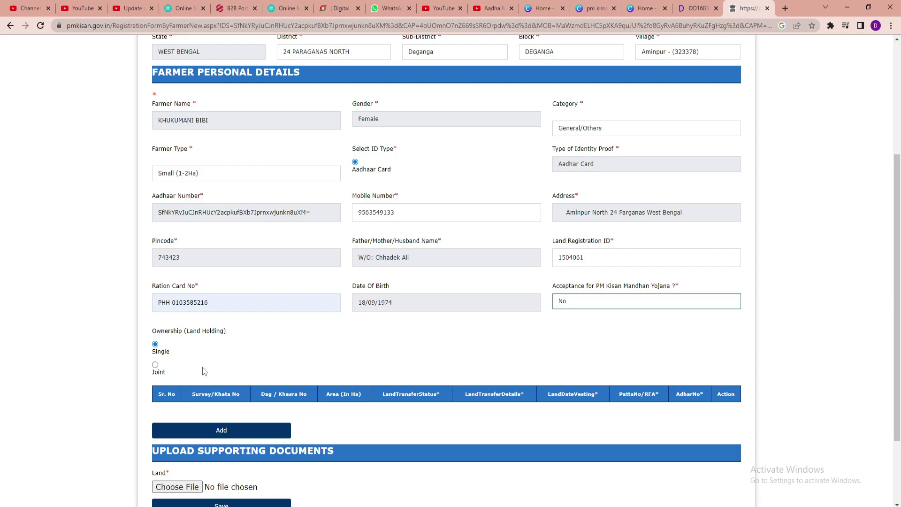
pyautogui.scroll(-1, 310, 368)
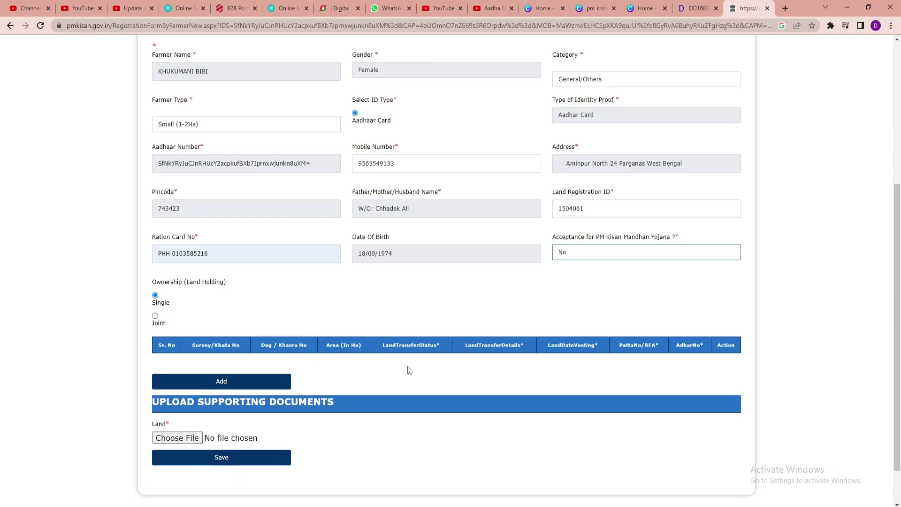
pyautogui.scroll(-1, 406, 368)
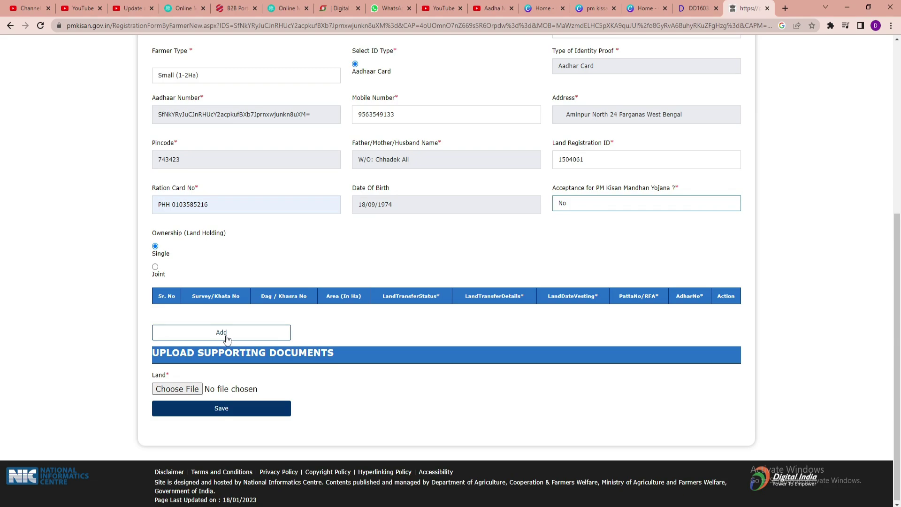
pyautogui.click(227, 338)
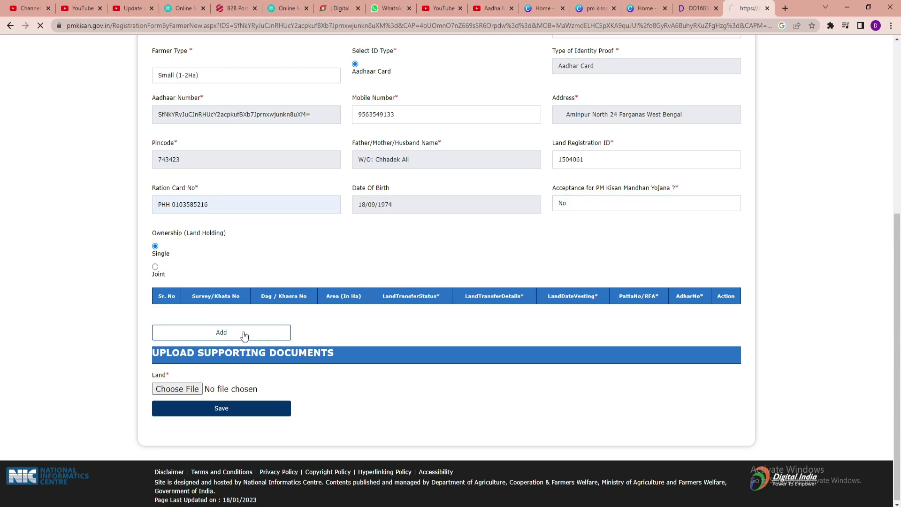
pyautogui.scroll(-4, 263, 335)
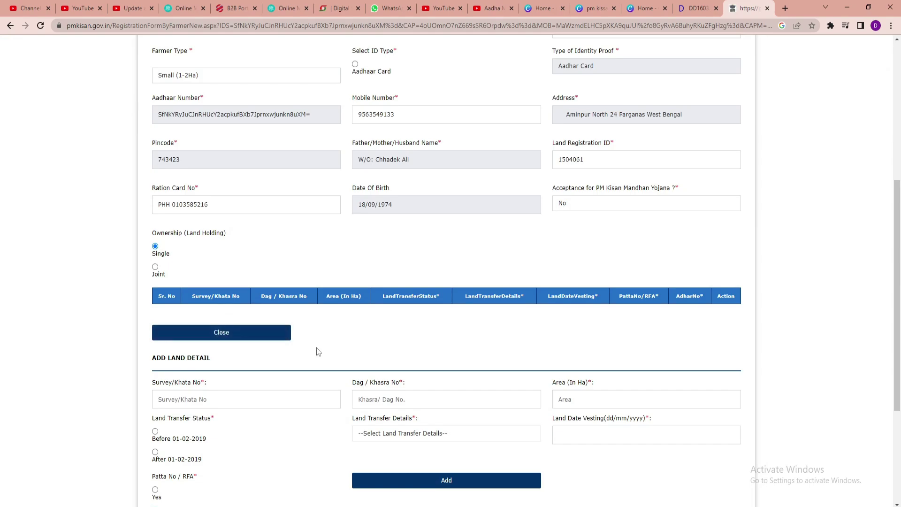
# Step: Enter Survey/Khata No 5010 and the suggested Dag/Khasra numbers 2242/2645,2254,2257,2273,2276,2298
pyautogui.scroll(-3, 316, 352)
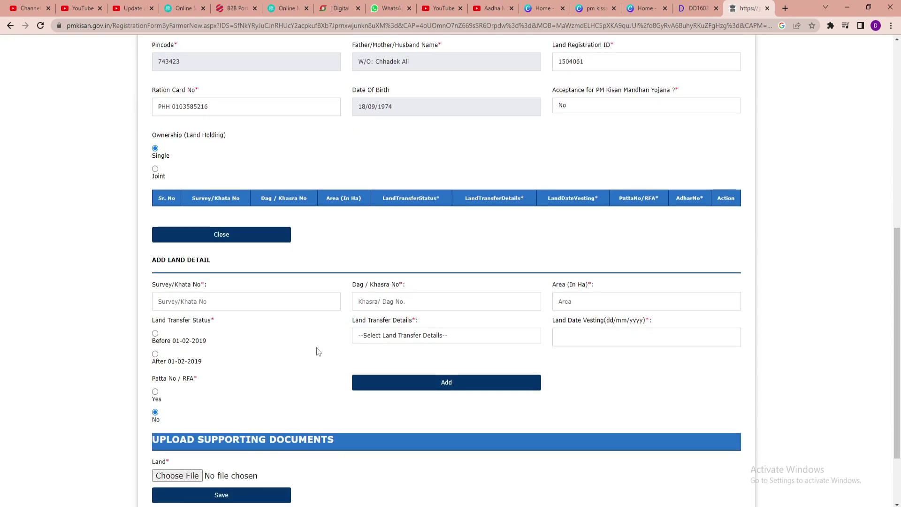
pyautogui.click(173, 301)
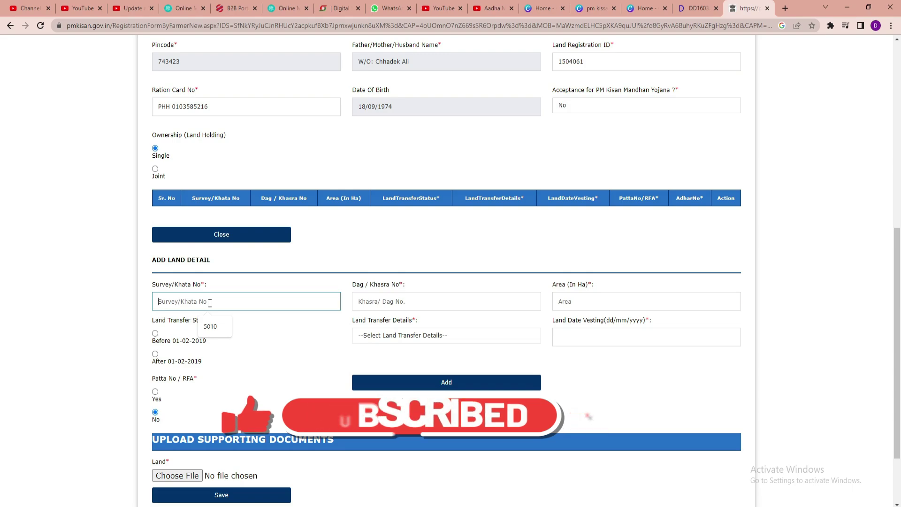
pyautogui.write('5010')
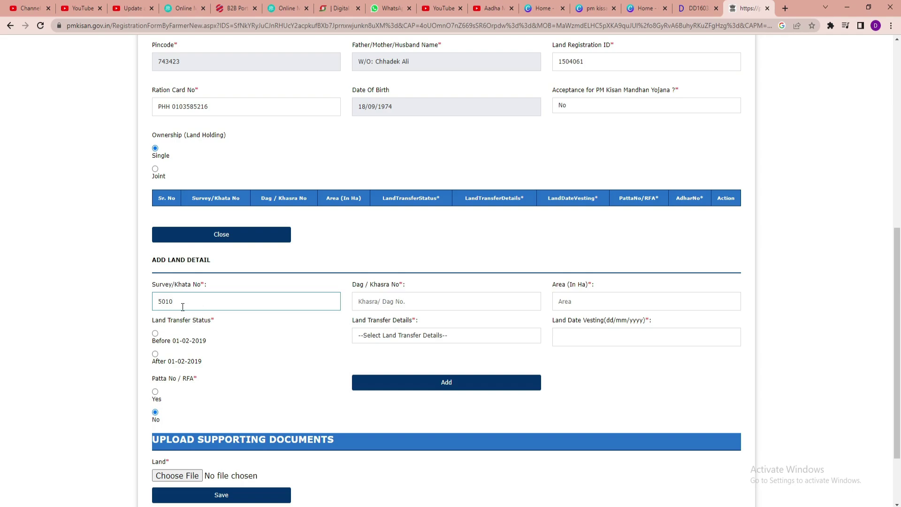
pyautogui.click(400, 302)
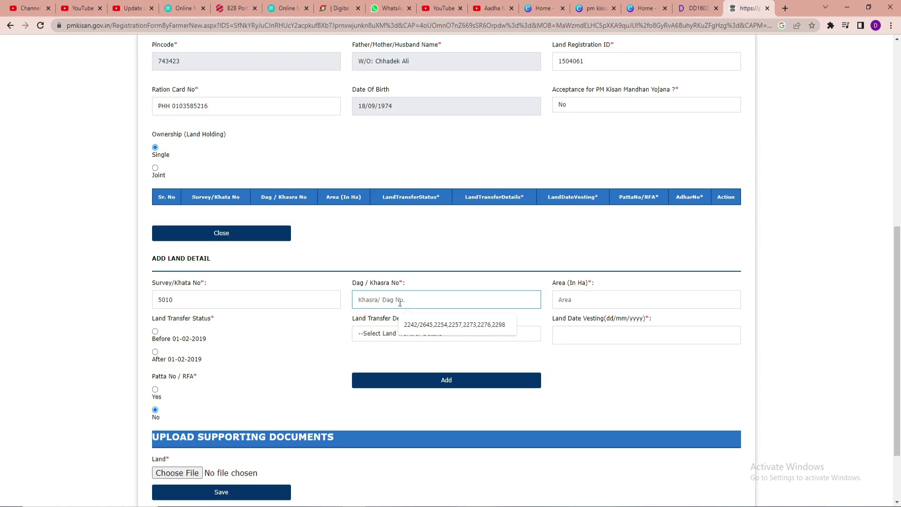
pyautogui.click(430, 320)
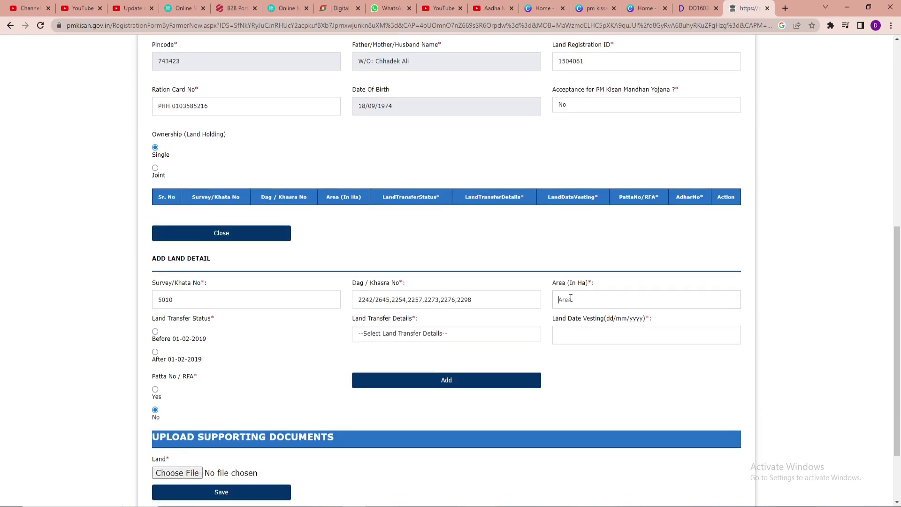
pyautogui.click(570, 298)
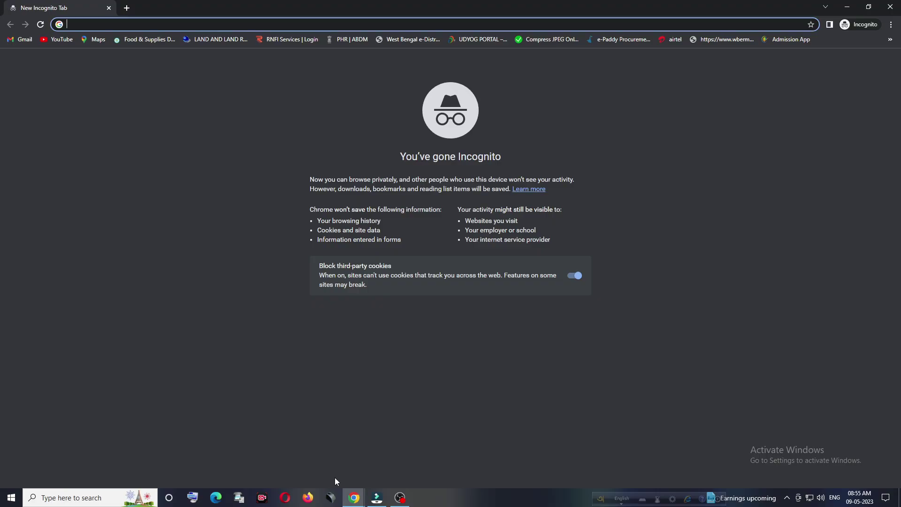
# Step: Search Google for the acre to hectare conversion from the omnibox
pyautogui.write('ar')
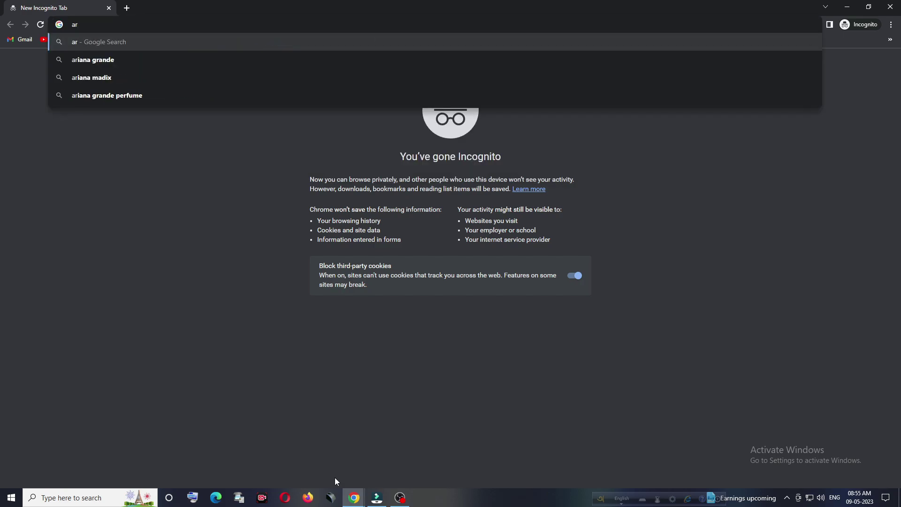
pyautogui.press('BackSpace')
pyautogui.write('c')
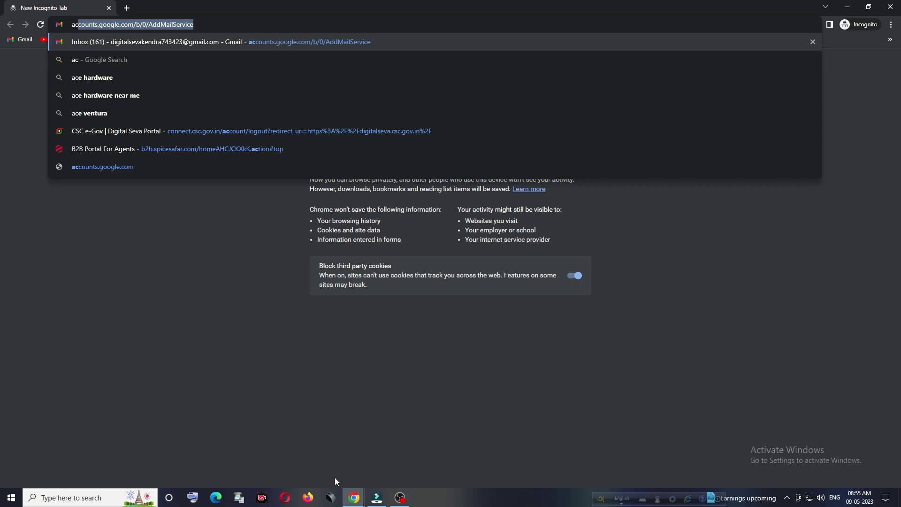
pyautogui.press('BackSpace')
pyautogui.write('a')
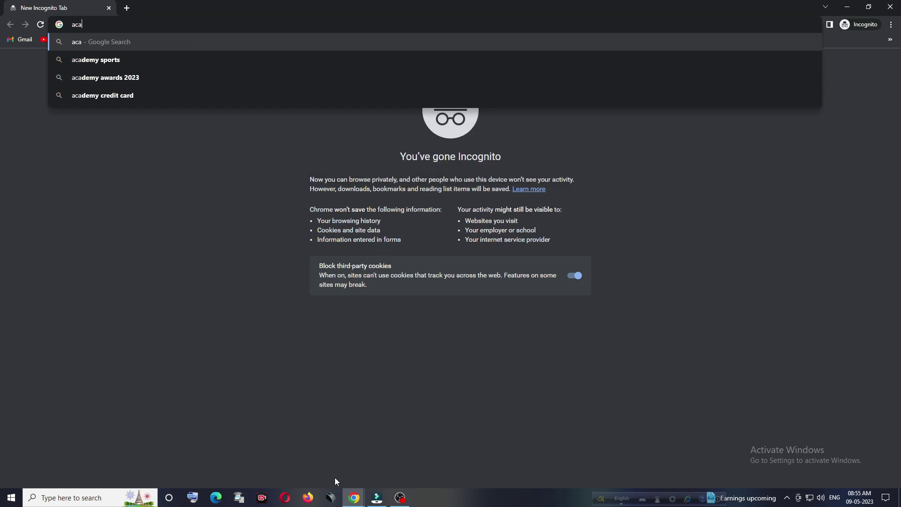
pyautogui.press('BackSpace')
pyautogui.write('re')
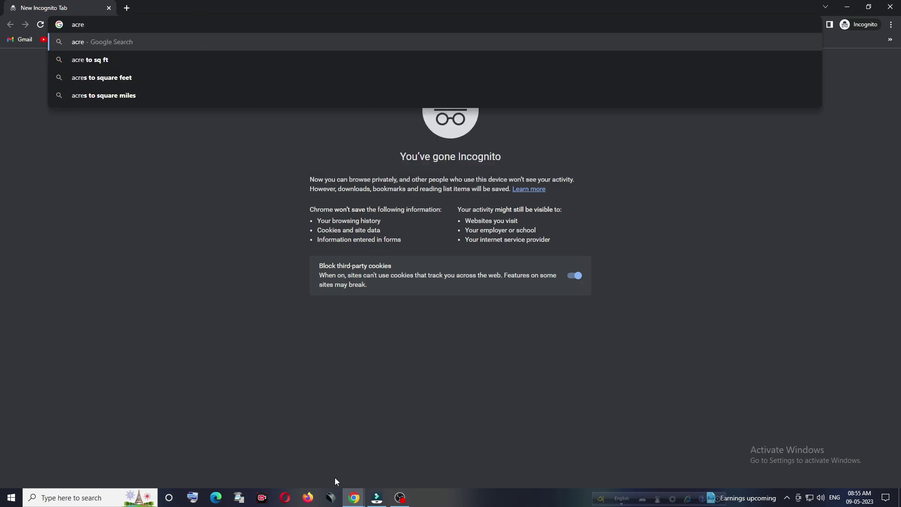
pyautogui.write(' to')
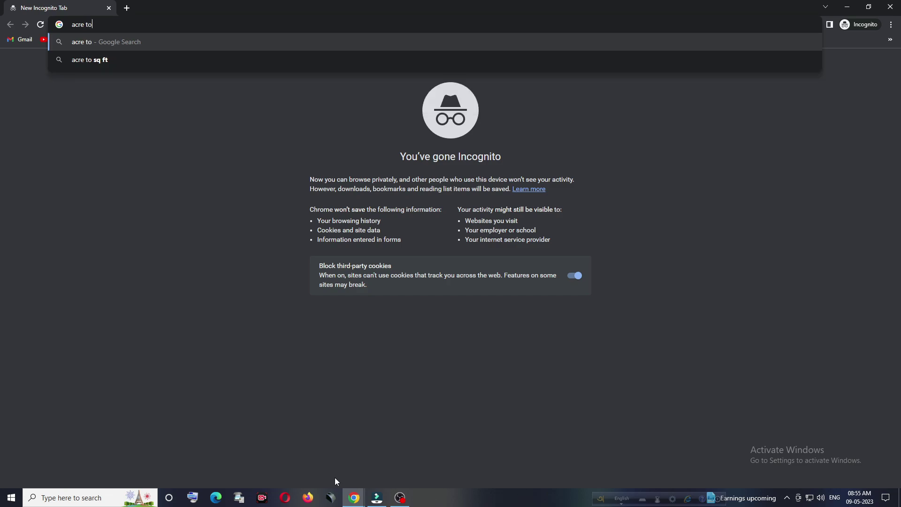
pyautogui.write(' hector')
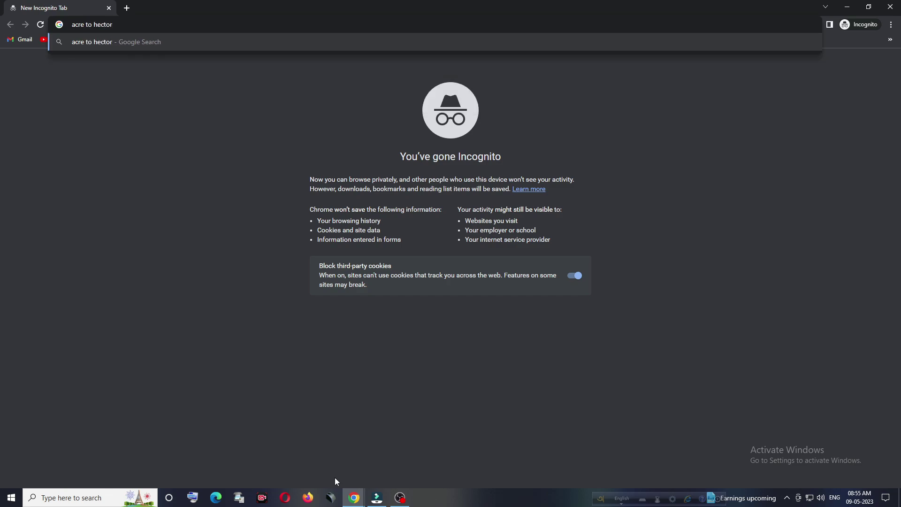
pyautogui.press('Return')
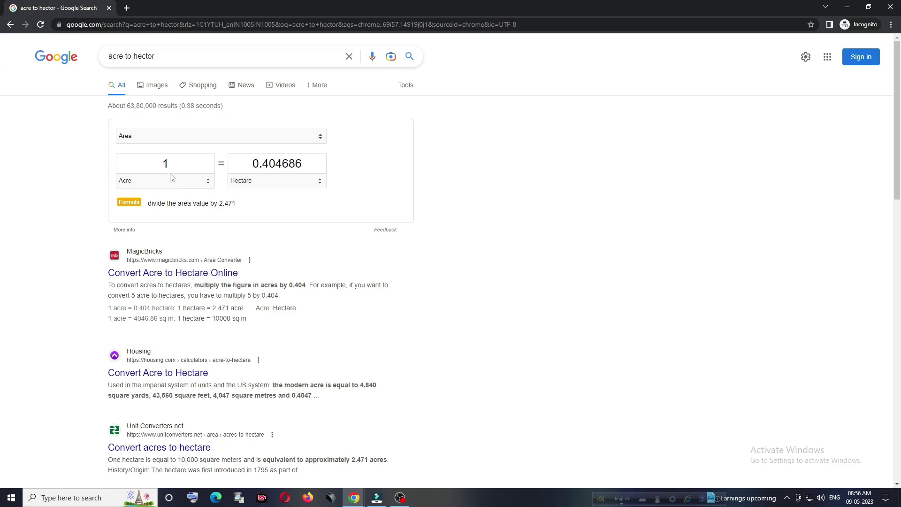
# Step: Convert 2 acres in the converter and select the 0.809371 hectare result
pyautogui.click(172, 159)
pyautogui.moveTo(172, 159); pyautogui.dragTo(132, 171)
pyautogui.write('2')
pyautogui.moveTo(299, 163); pyautogui.dragTo(231, 167)
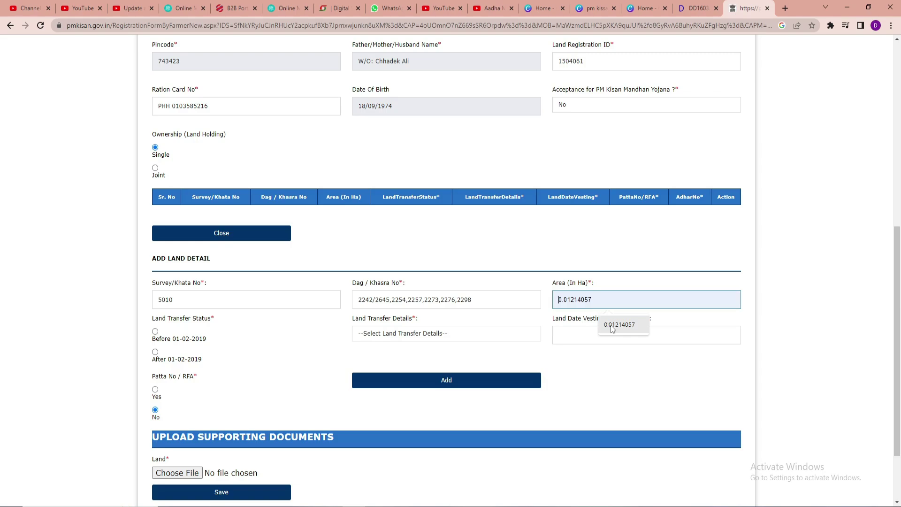
# Step: Fill Area with 0.01214057 Ha and set Land Transfer Details to Death of Father
pyautogui.click(612, 327)
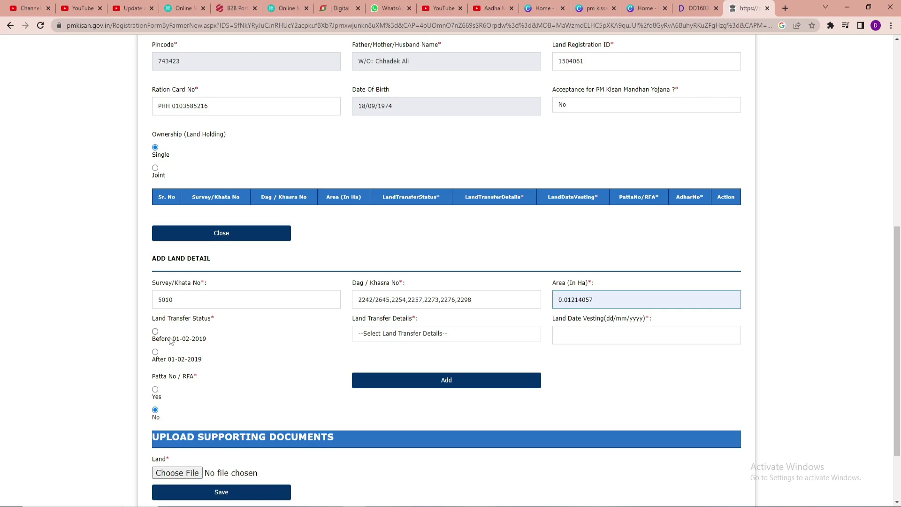
pyautogui.click(393, 334)
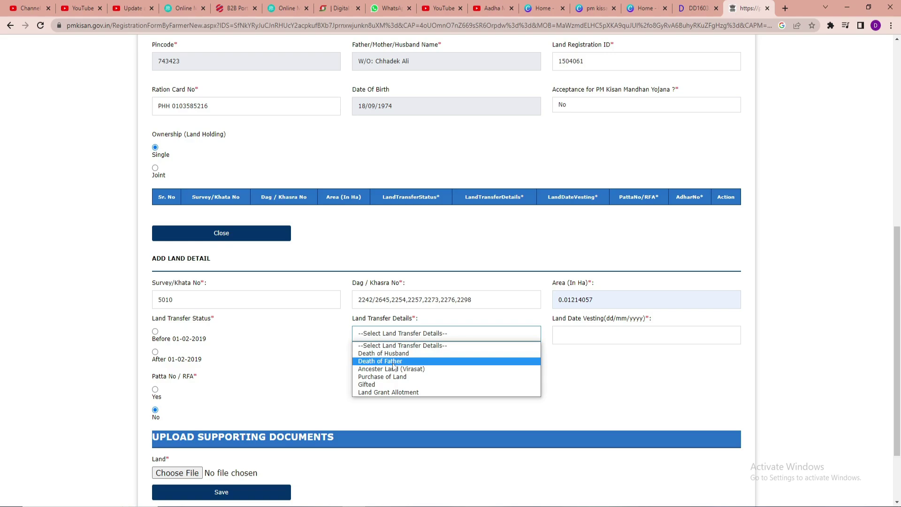
pyautogui.click(393, 364)
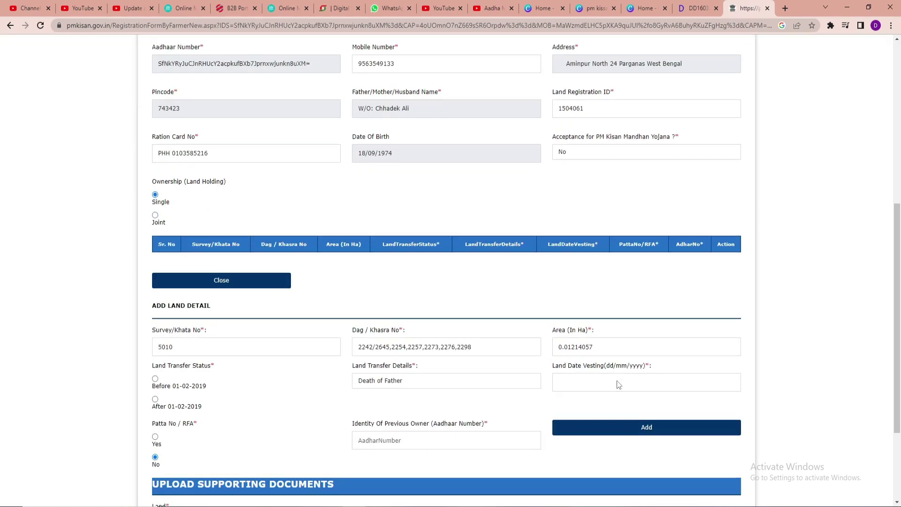
pyautogui.scroll(-1, 618, 385)
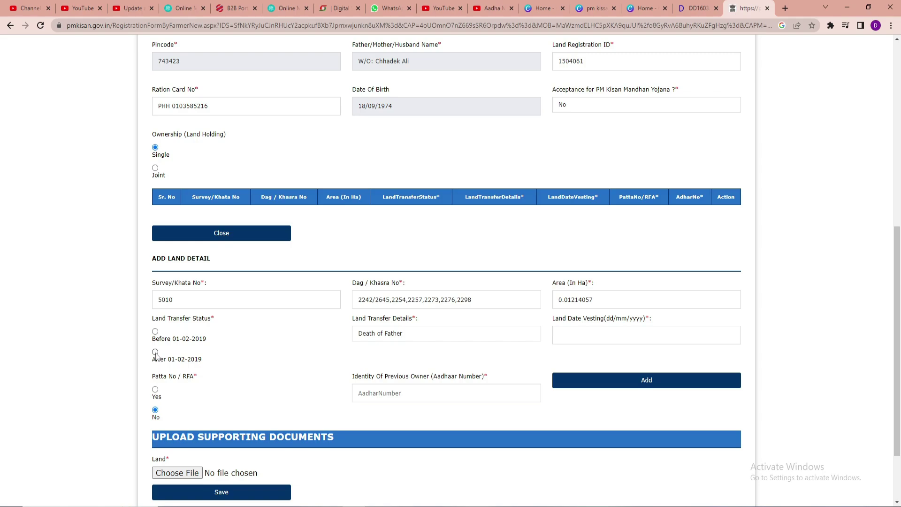
# Step: Mark the land transfer as After 01-02-2019
pyautogui.click(155, 353)
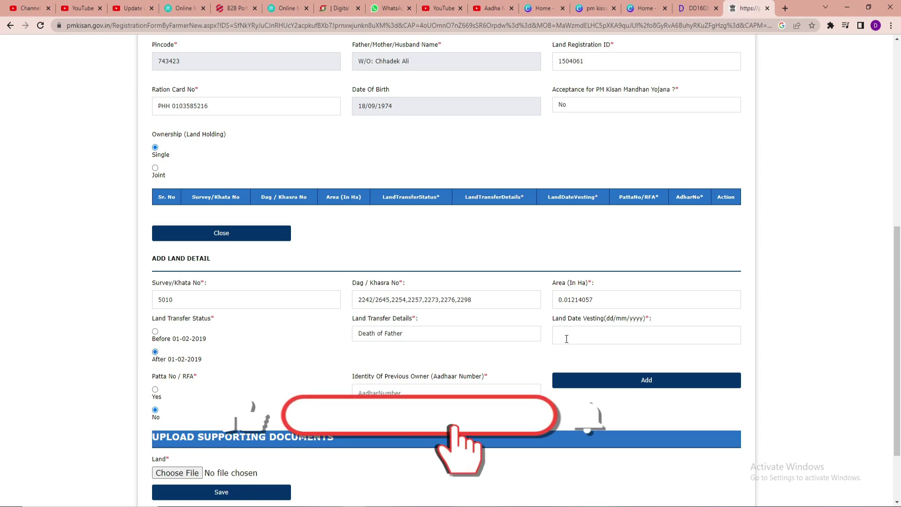
pyautogui.click(566, 339)
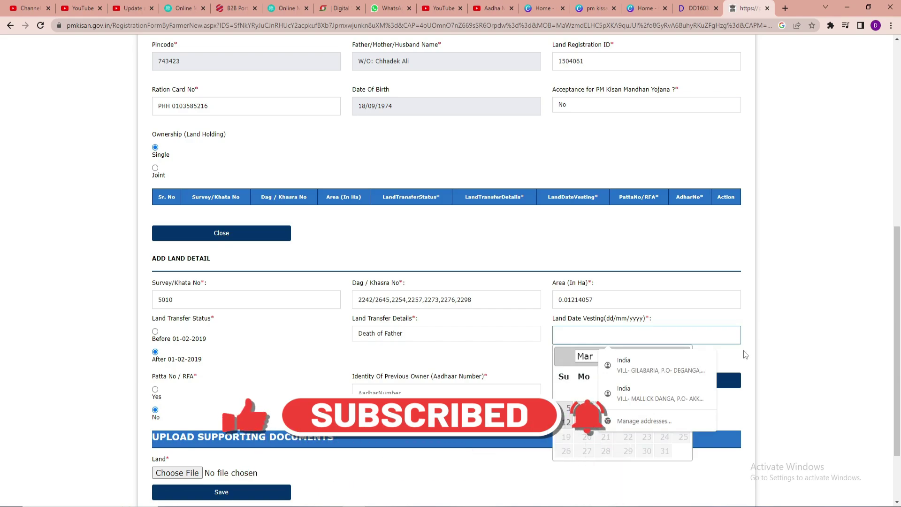
pyautogui.click(743, 350)
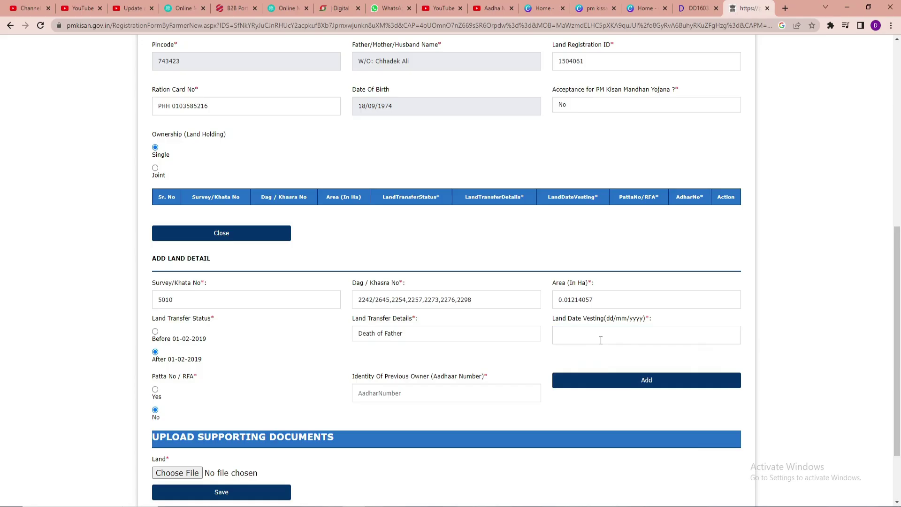
# Step: Set Land Date Vesting to 18/08/2021 using the calendar
pyautogui.click(592, 335)
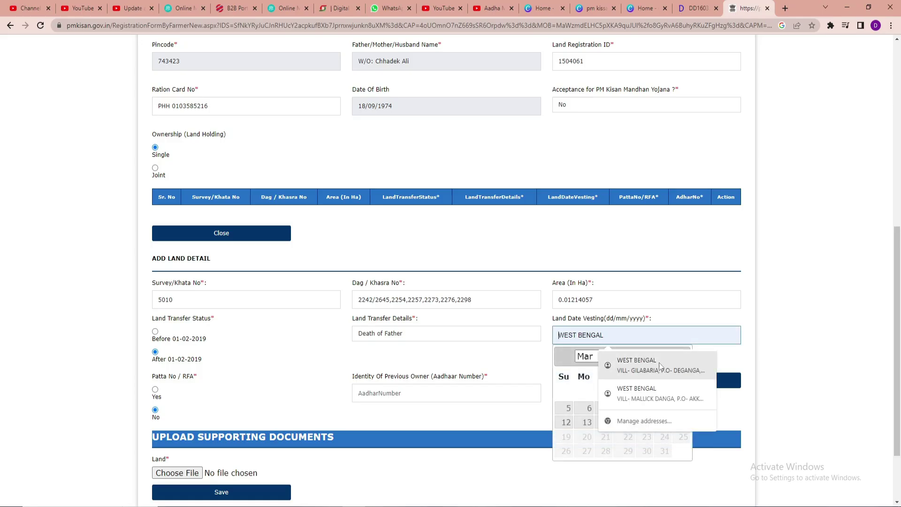
pyautogui.click(584, 357)
pyautogui.click(646, 356)
pyautogui.click(643, 322)
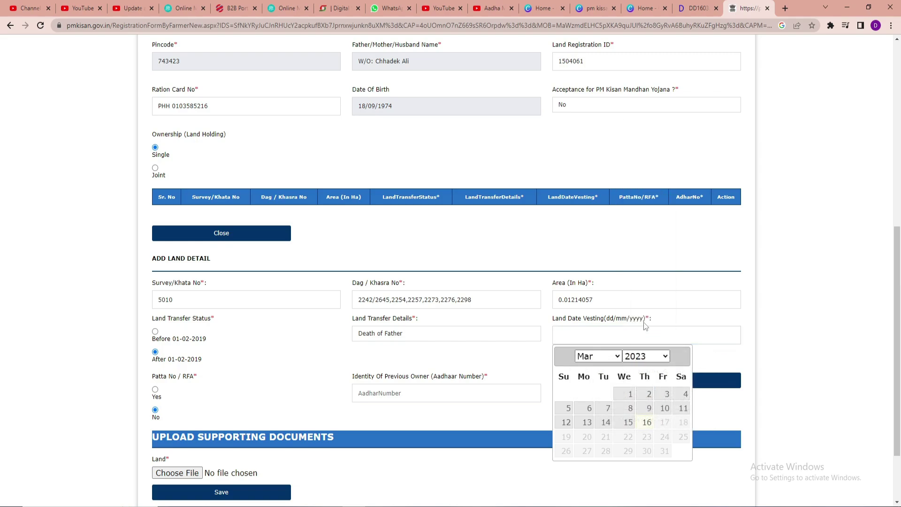
pyautogui.click(604, 359)
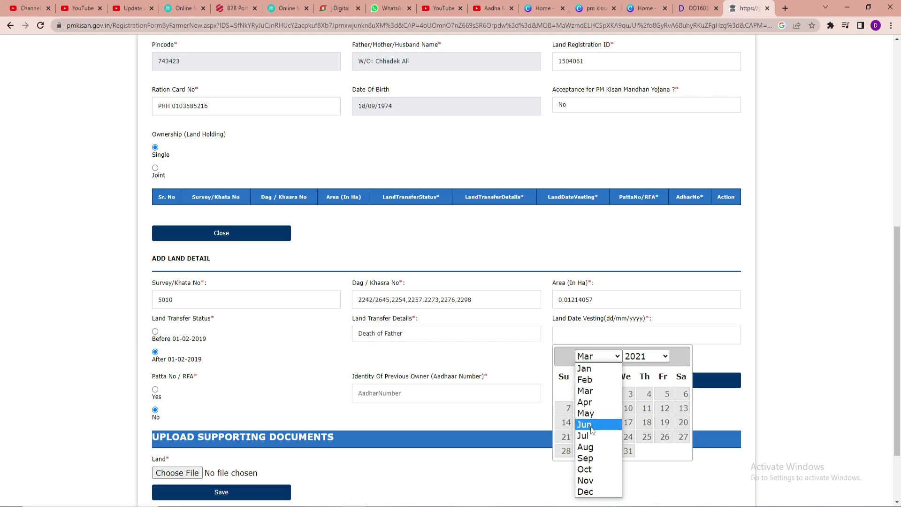
pyautogui.click(591, 446)
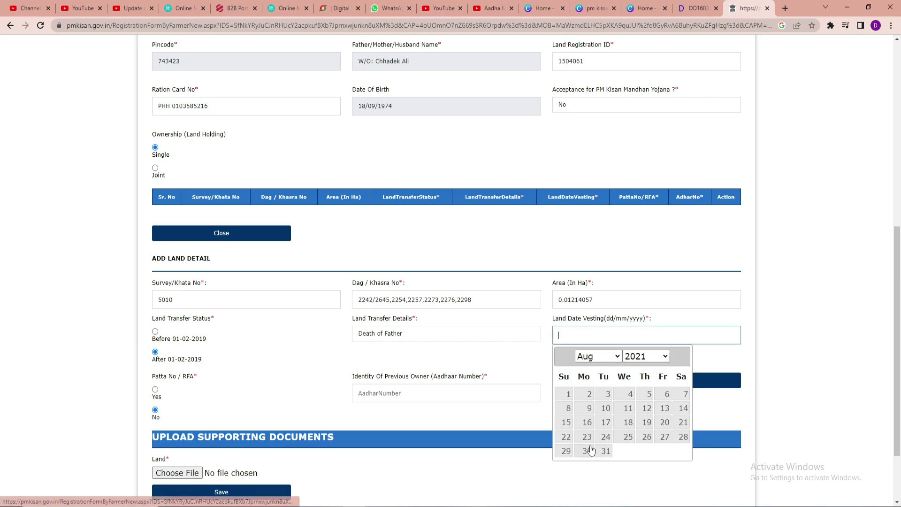
pyautogui.click(626, 420)
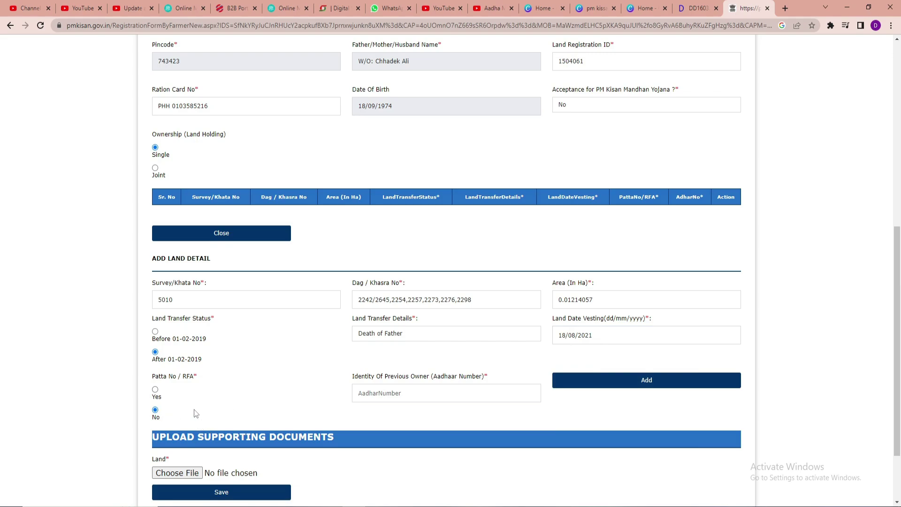
pyautogui.click(381, 397)
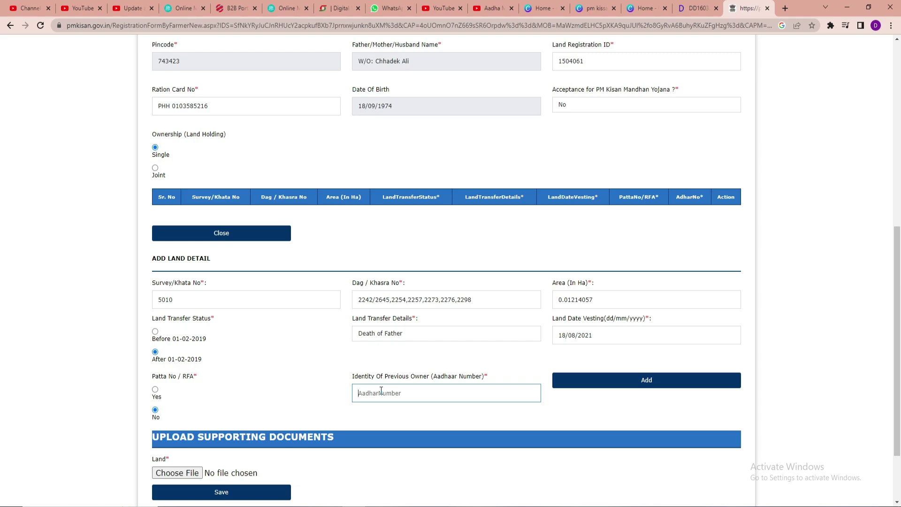
pyautogui.scroll(-3, 811, 387)
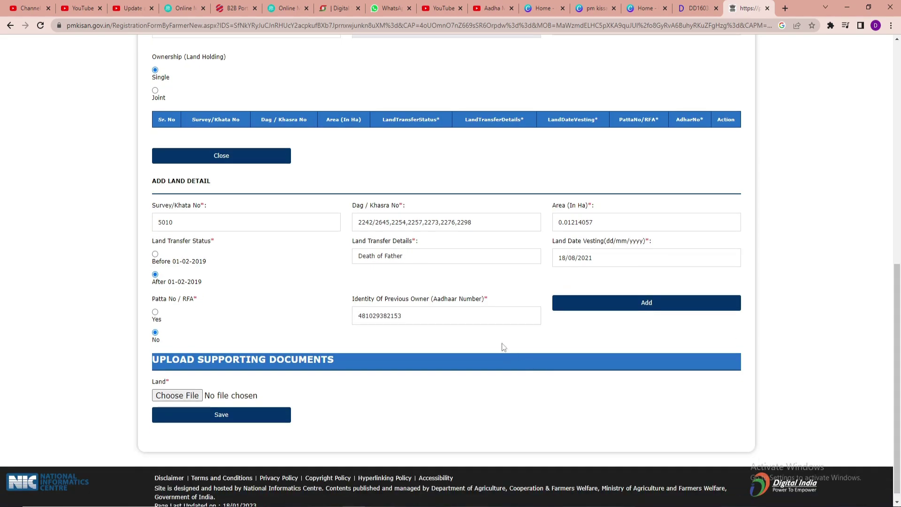
pyautogui.click(639, 304)
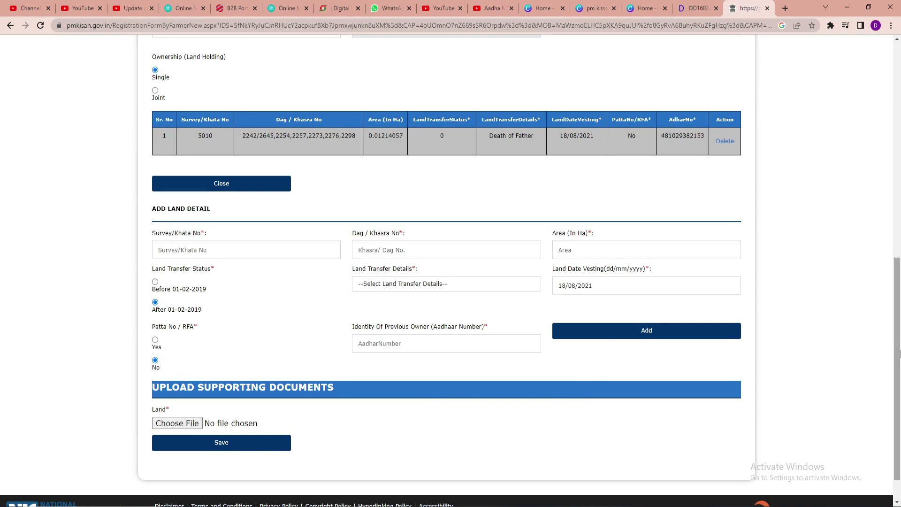
pyautogui.moveTo(899, 354); pyautogui.dragTo(899, 392)
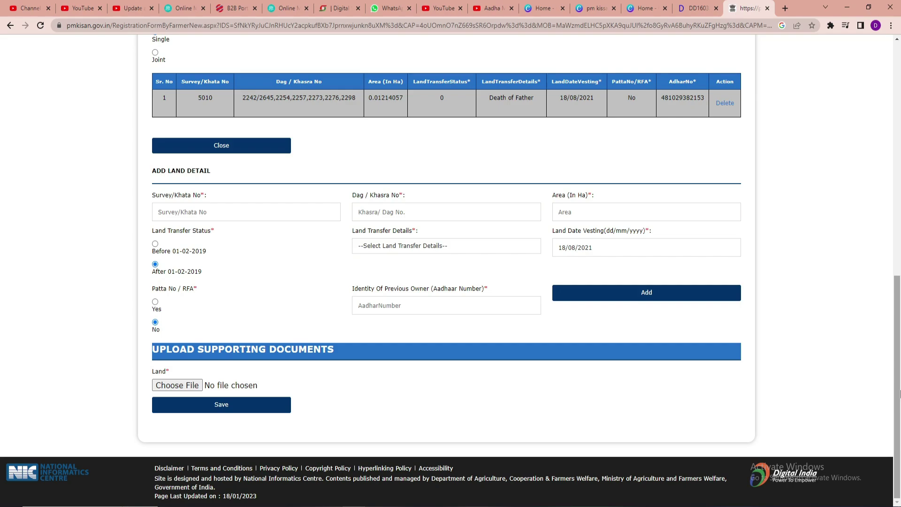
# Step: Attach the land document PDF from Downloads and save the registration
pyautogui.click(177, 384)
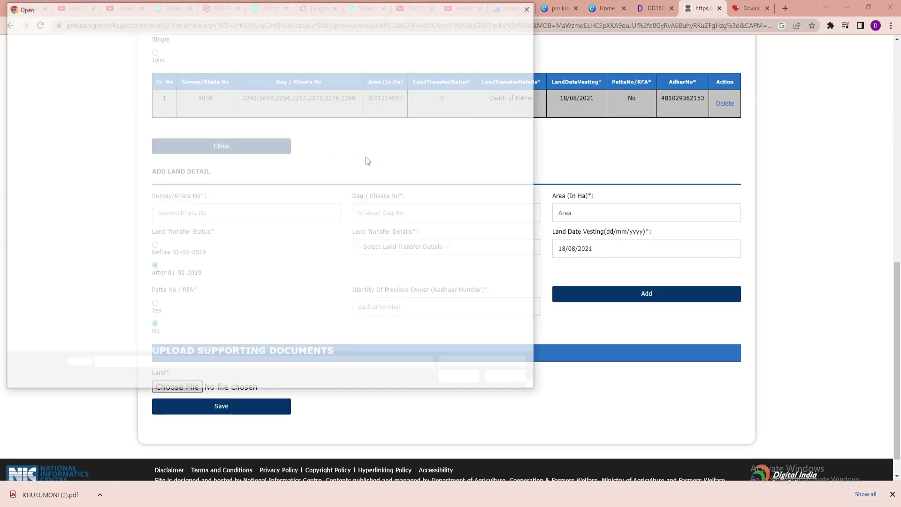
pyautogui.click(41, 88)
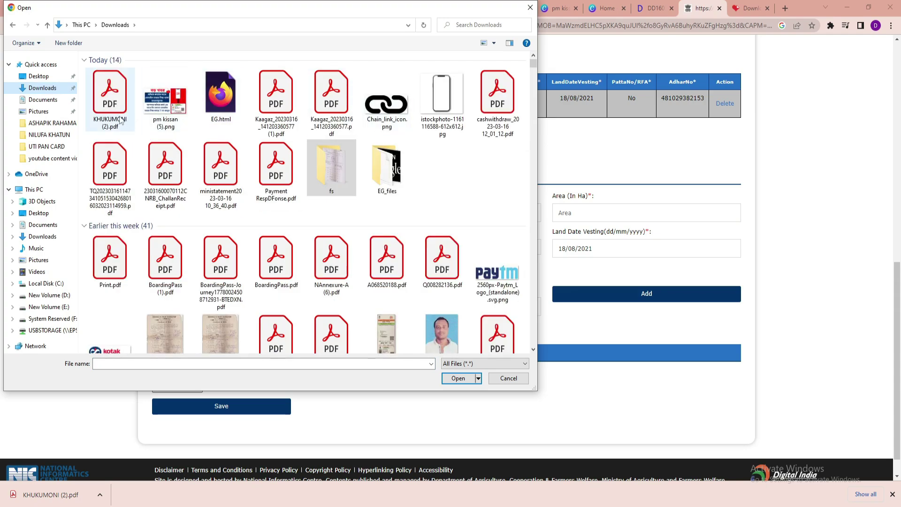
pyautogui.click(121, 121)
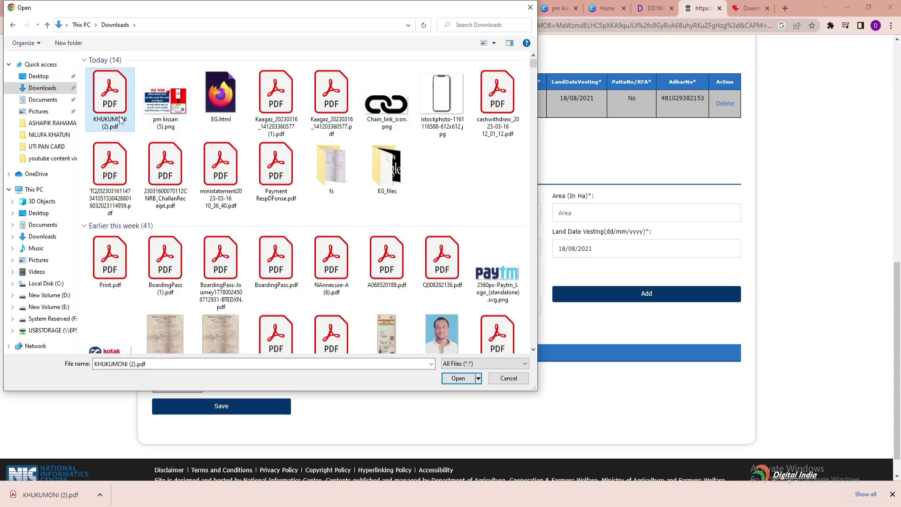
pyautogui.click(454, 379)
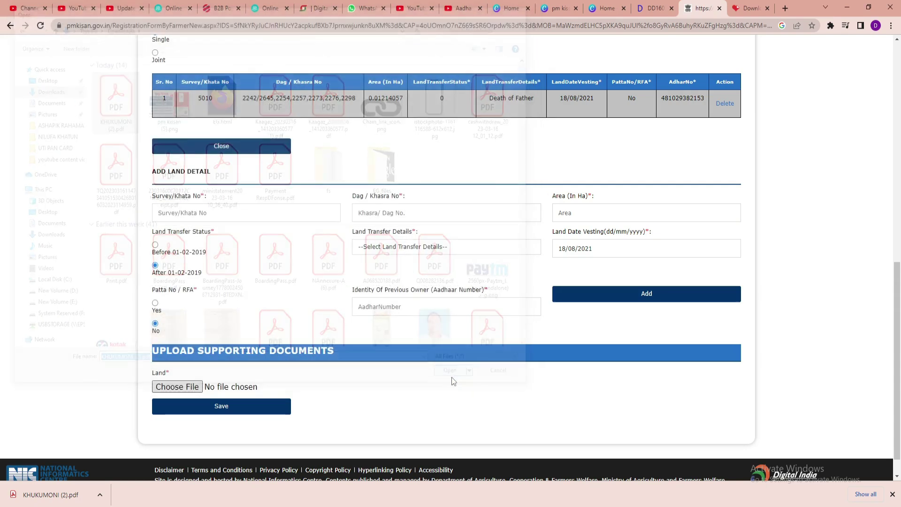
pyautogui.click(269, 411)
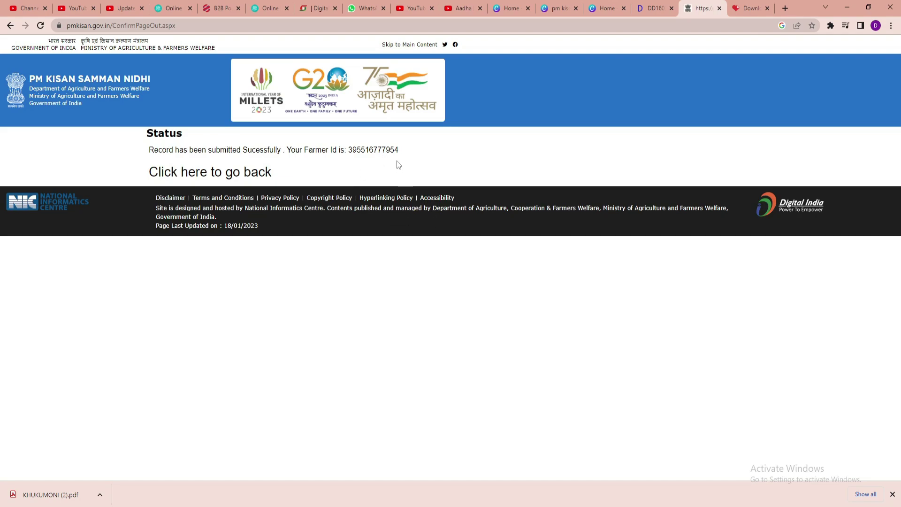
# Step: Highlight and clear the Farmer Id, then open Chrome's Print dialog with Ctrl+P
pyautogui.moveTo(398, 151); pyautogui.dragTo(350, 154)
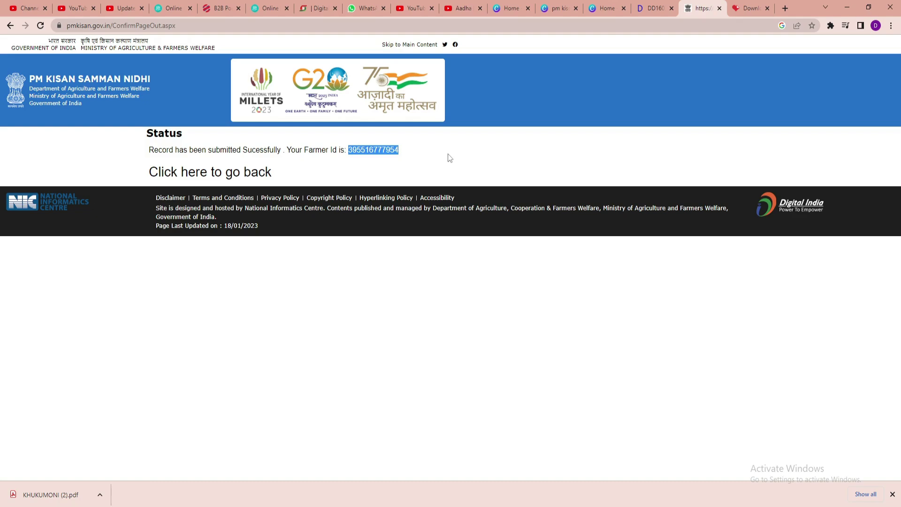
pyautogui.click(392, 169)
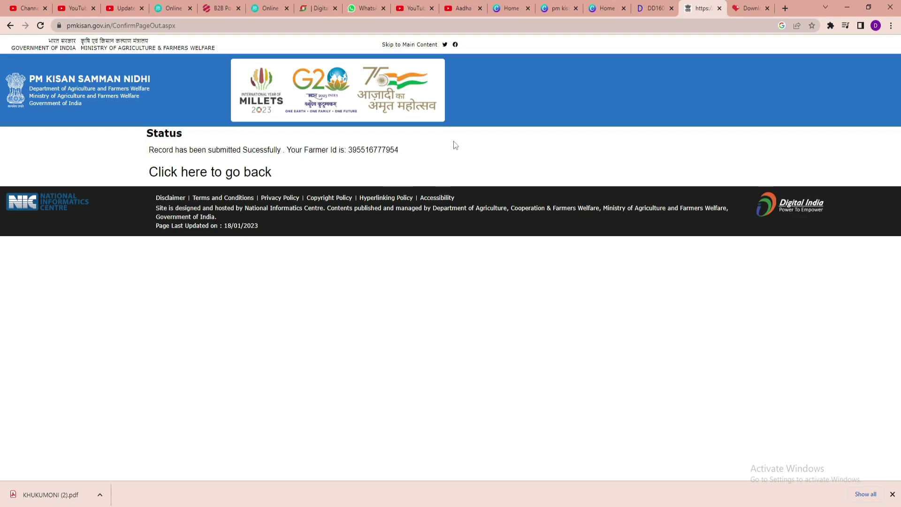
pyautogui.hotkey('ctrl', 'p')
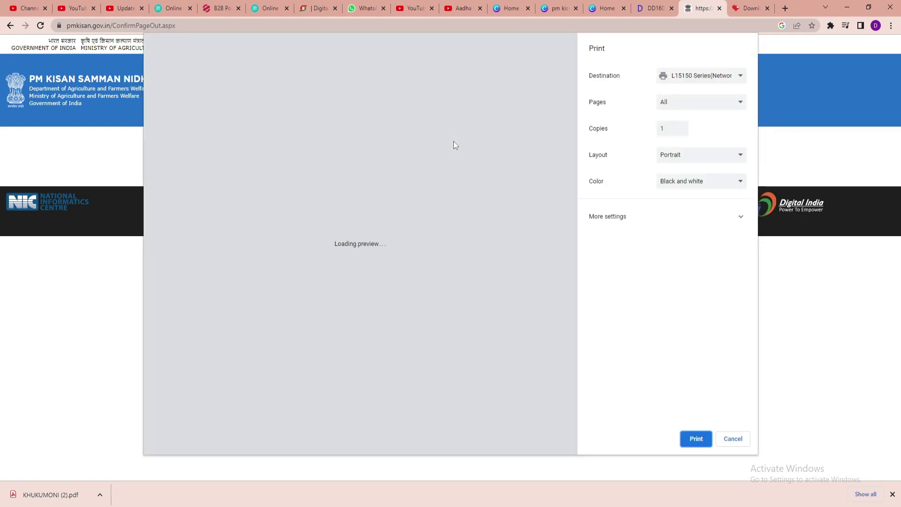